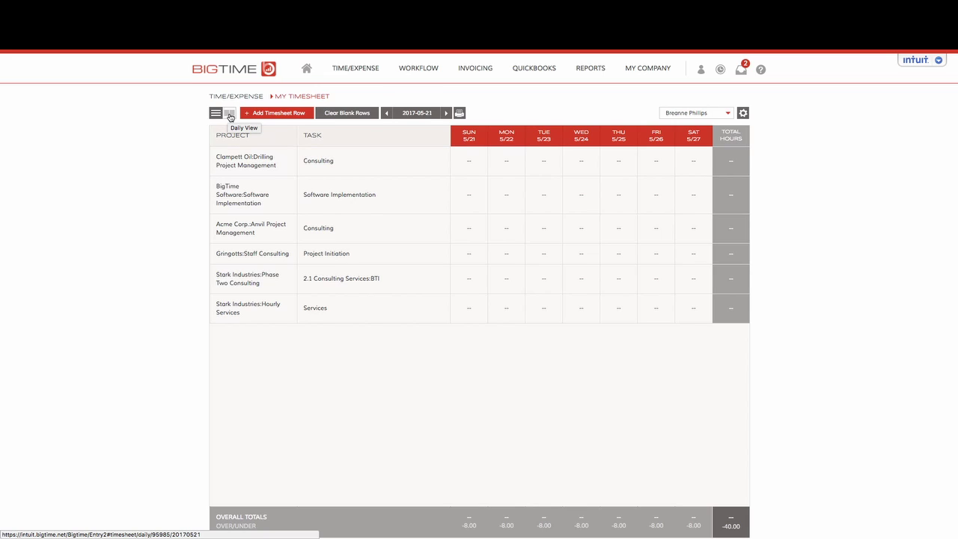
# - Look at the timesheet in the daily view and return to the weekly view
pyautogui.click(229, 115)
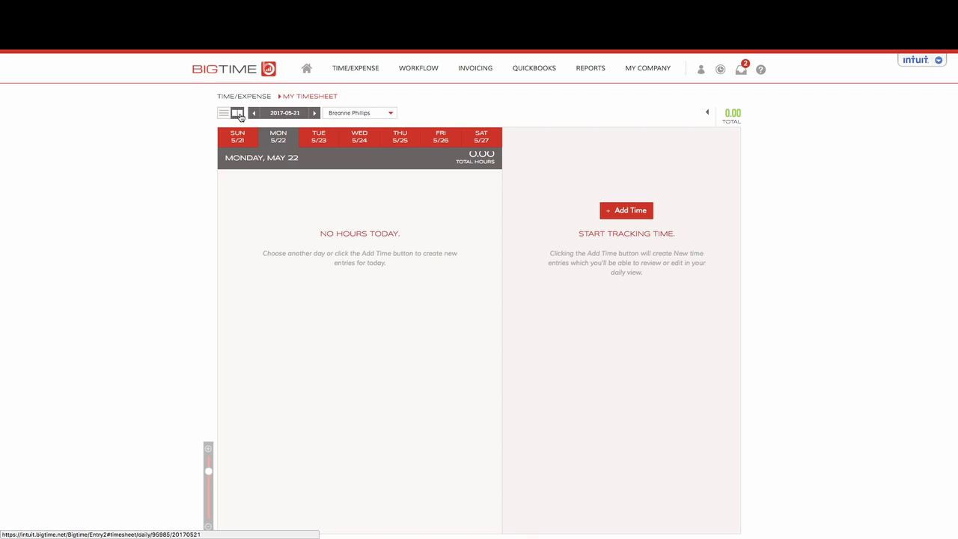
pyautogui.click(223, 112)
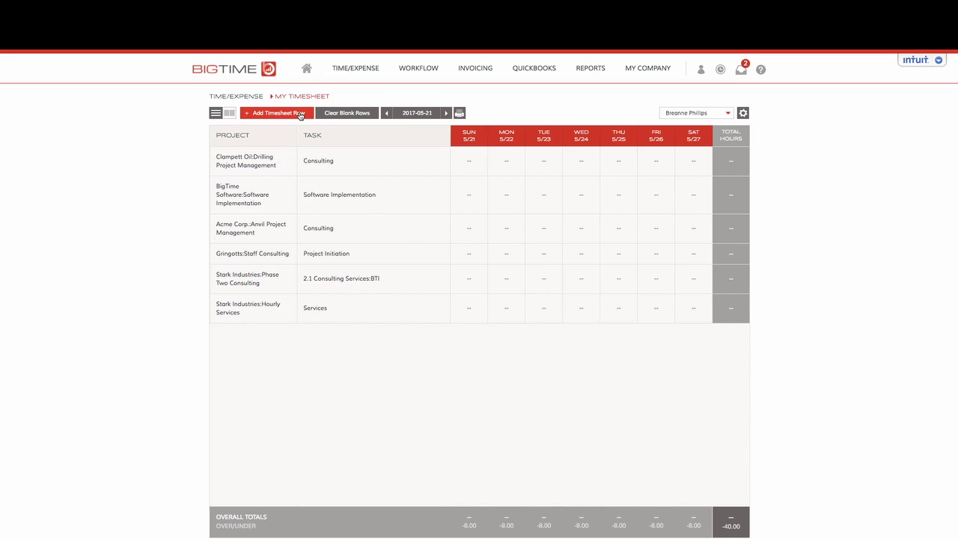
# - Add a timesheet row for the Central Perk project Coffee Consulting with the task Consulting
pyautogui.click(276, 114)
pyautogui.click(283, 158)
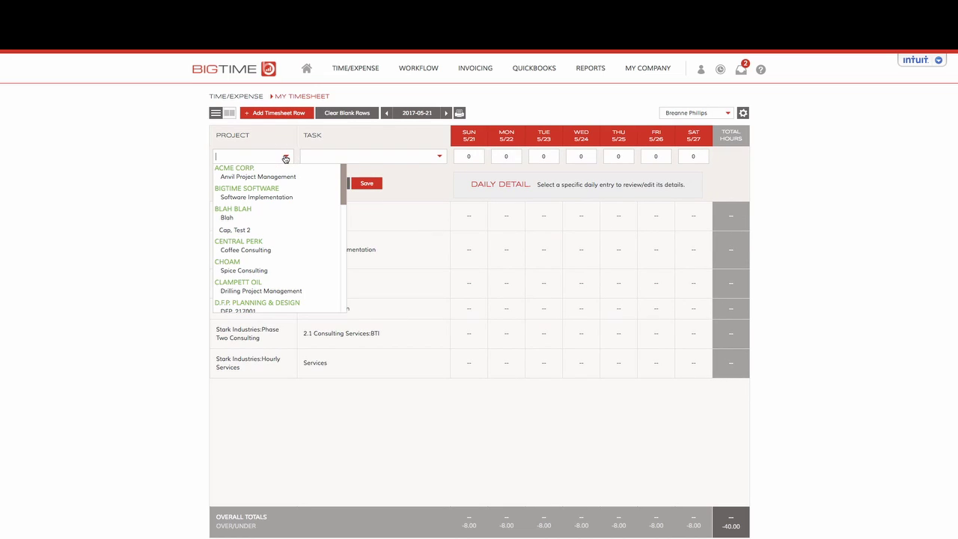
pyautogui.click(256, 250)
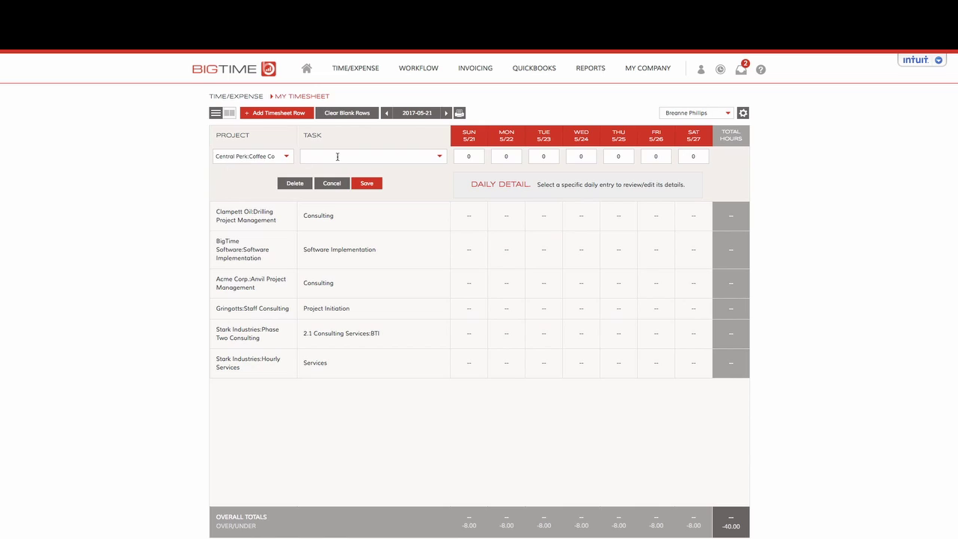
pyautogui.click(440, 158)
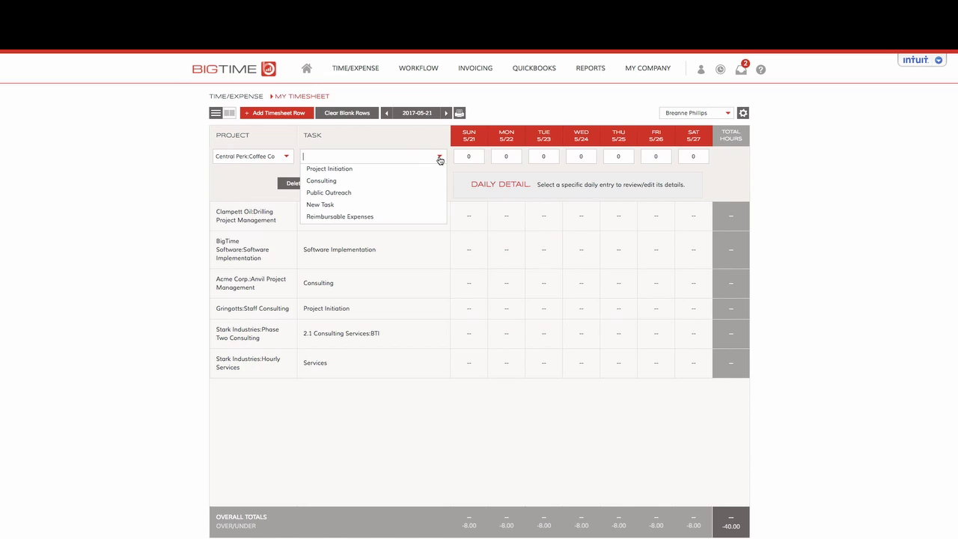
pyautogui.click(375, 188)
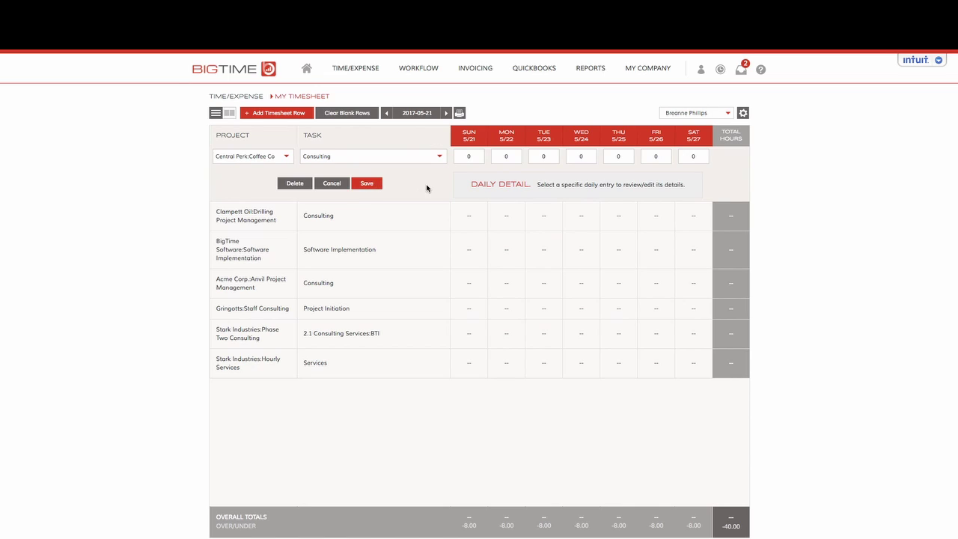
# - Enter 2 hours for Monday 5/22 in the new row with the note "Notes about what I did" and save it
pyautogui.click(517, 157)
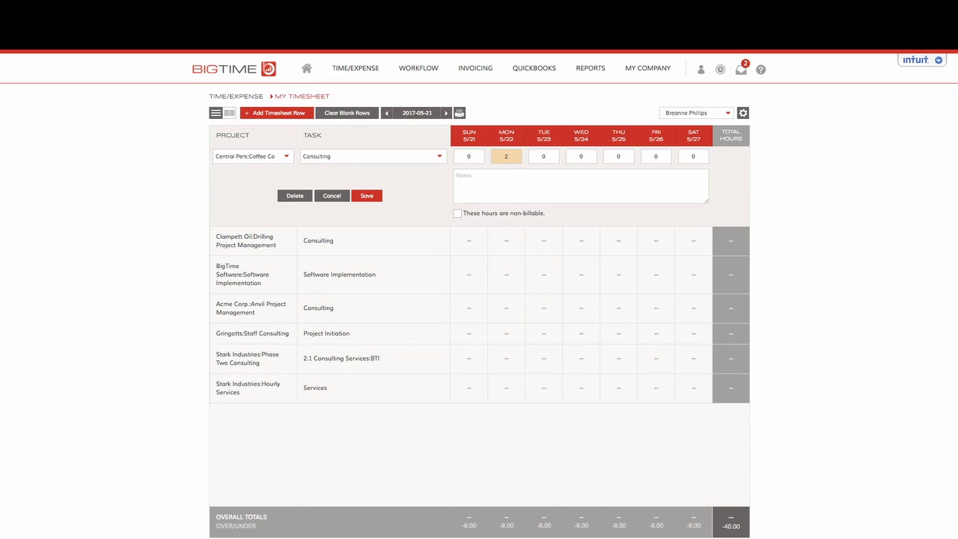
pyautogui.click(537, 186)
pyautogui.write('Notes about what I did')
pyautogui.click(366, 196)
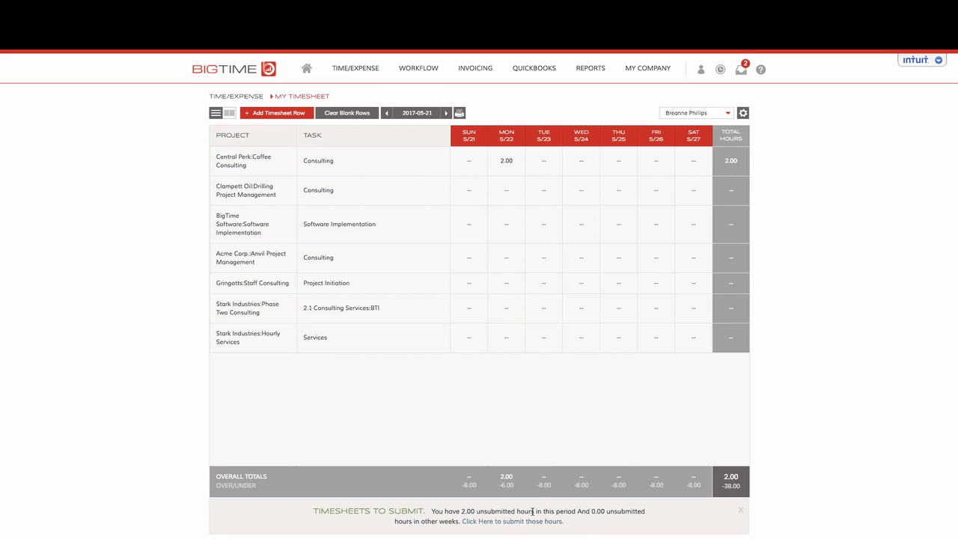
# - Submit the timesheet for the period 5/21/17 - 5/27/17 and refresh the timesheet page
pyautogui.click(493, 523)
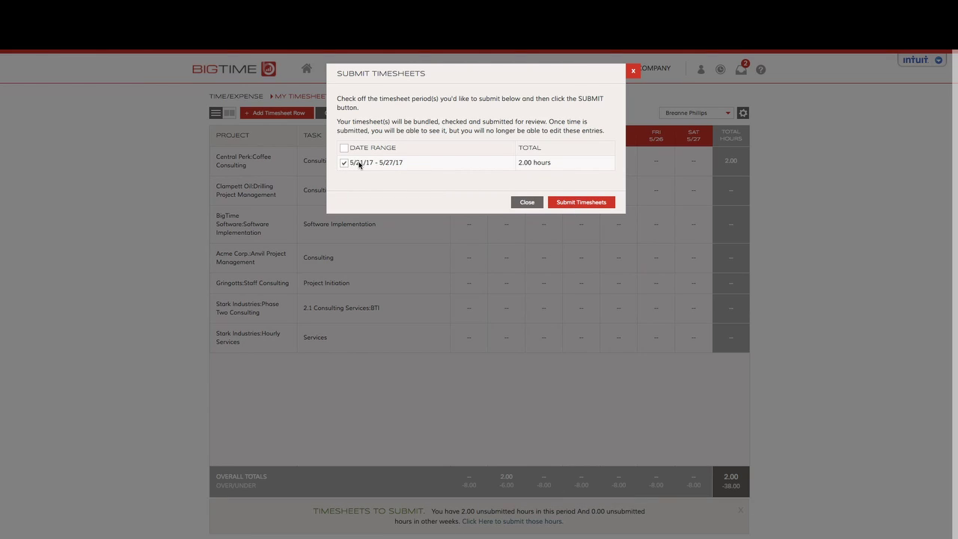
pyautogui.click(578, 201)
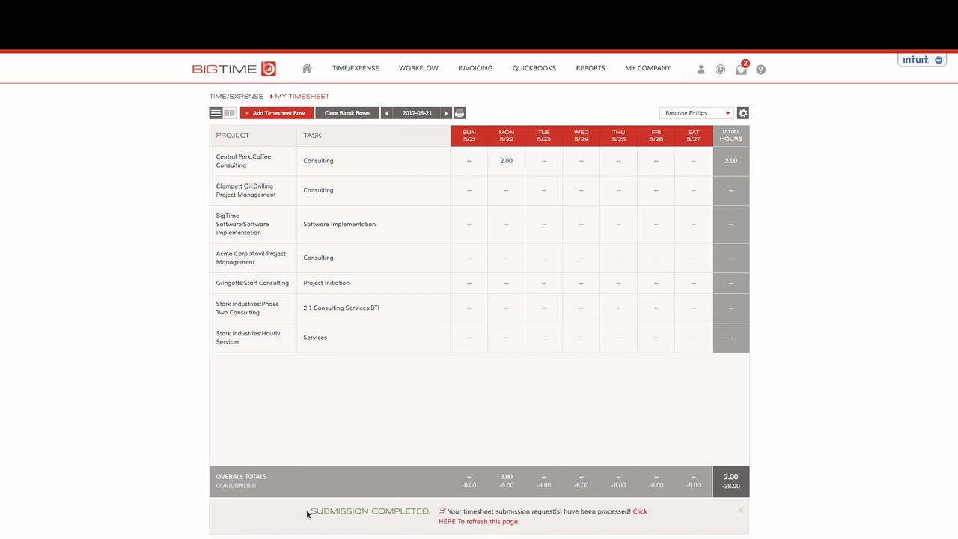
pyautogui.moveTo(307, 514); pyautogui.dragTo(431, 516)
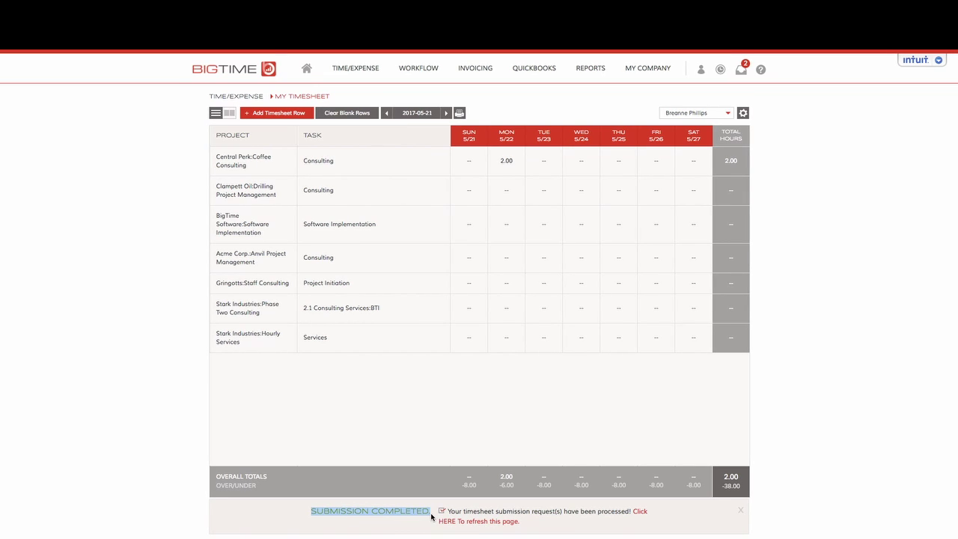
pyautogui.click(490, 528)
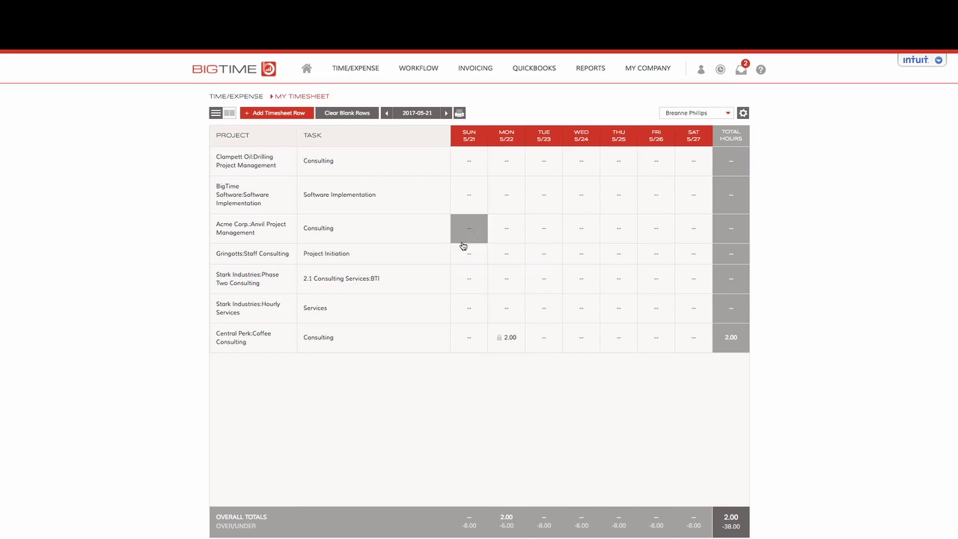
# - Clear the blank rows from the weekly timesheet and switch to the daily view
pyautogui.click(345, 115)
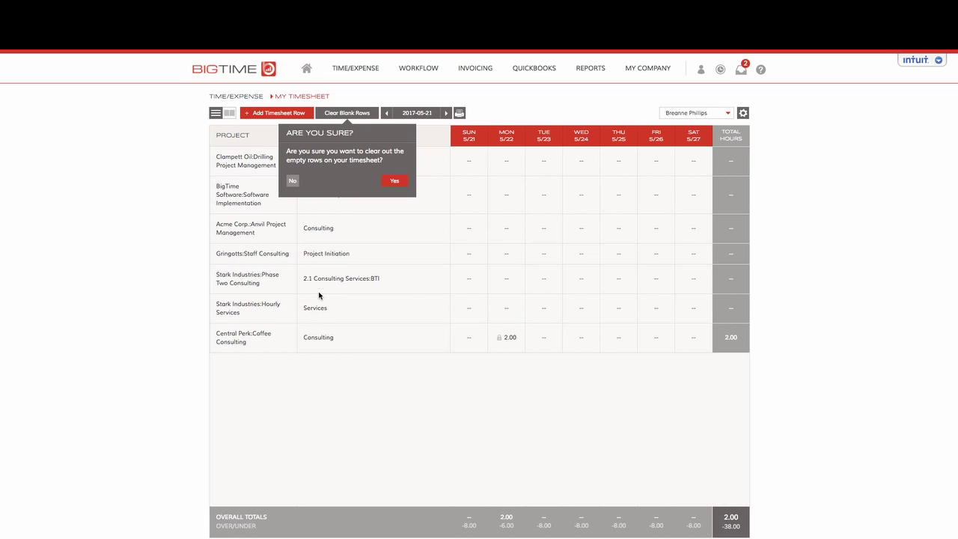
pyautogui.click(399, 184)
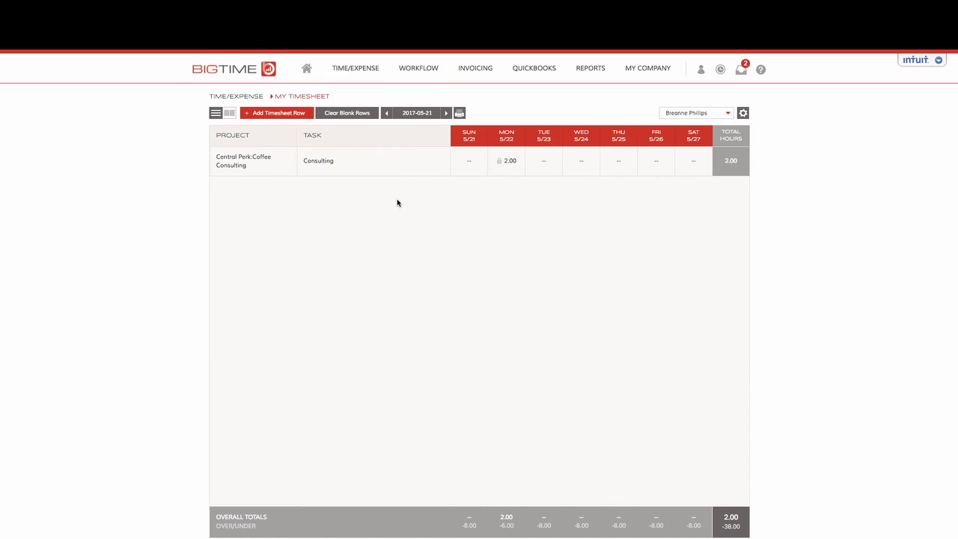
pyautogui.click(232, 114)
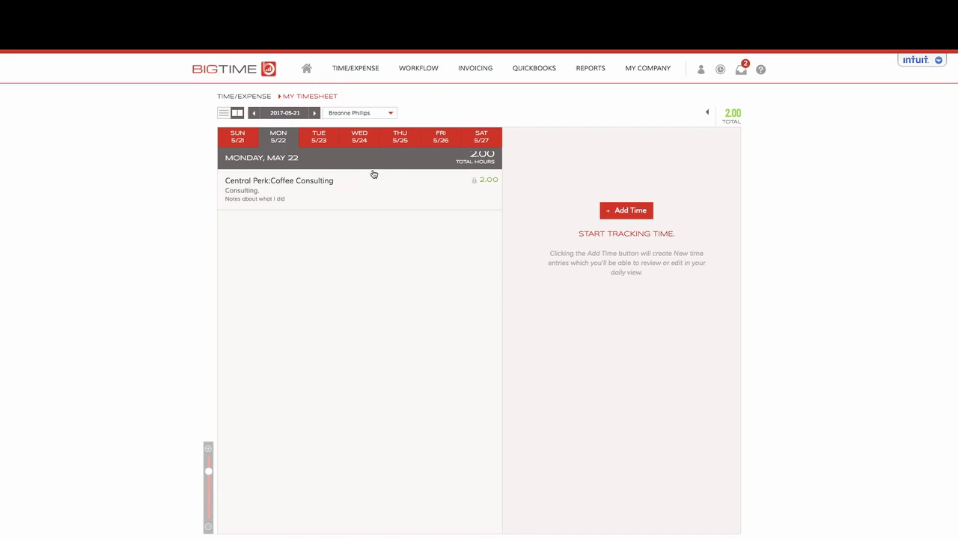
# - Start a time entry for 5/22/17 with 2 hours on the project Clampett Oil:Drilling Project Management
pyautogui.click(633, 215)
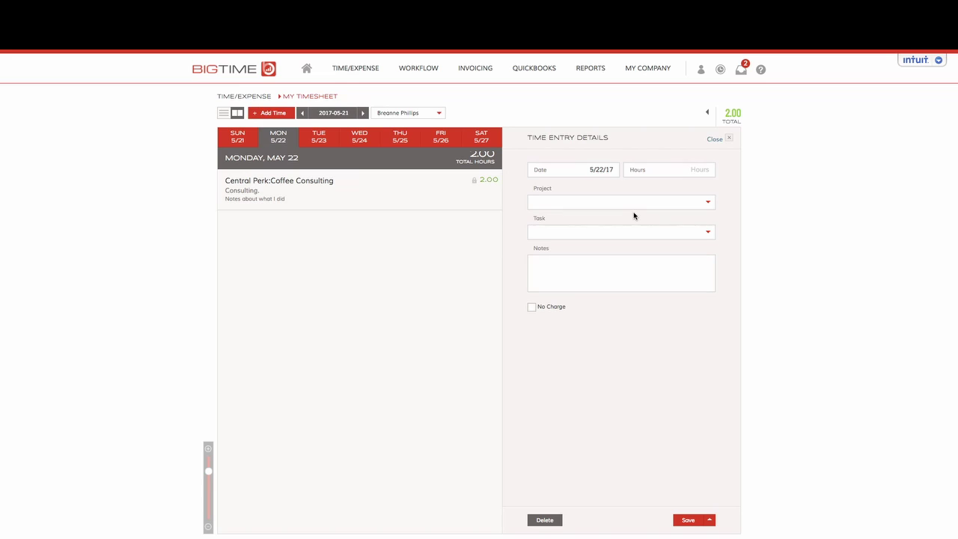
pyautogui.click(693, 170)
pyautogui.write('2')
pyautogui.press('Tab')
pyautogui.click(707, 204)
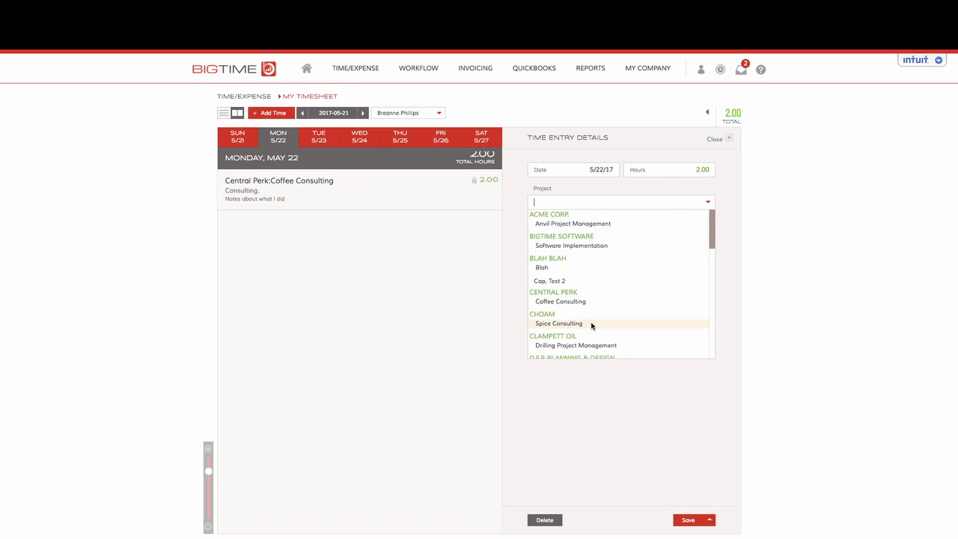
pyautogui.click(591, 345)
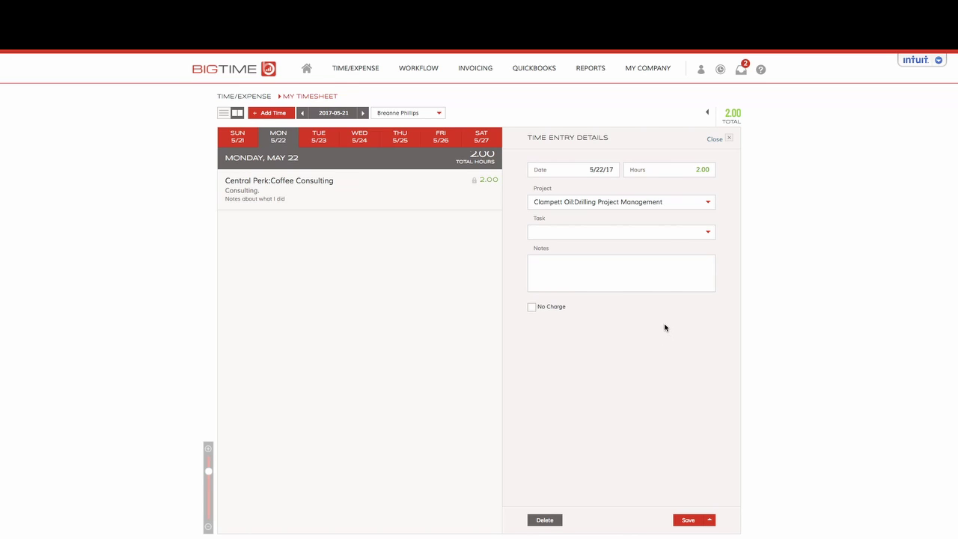
# - Assign the Consulting task to the entry, add the note "Notes on what I did" and save it
pyautogui.click(709, 236)
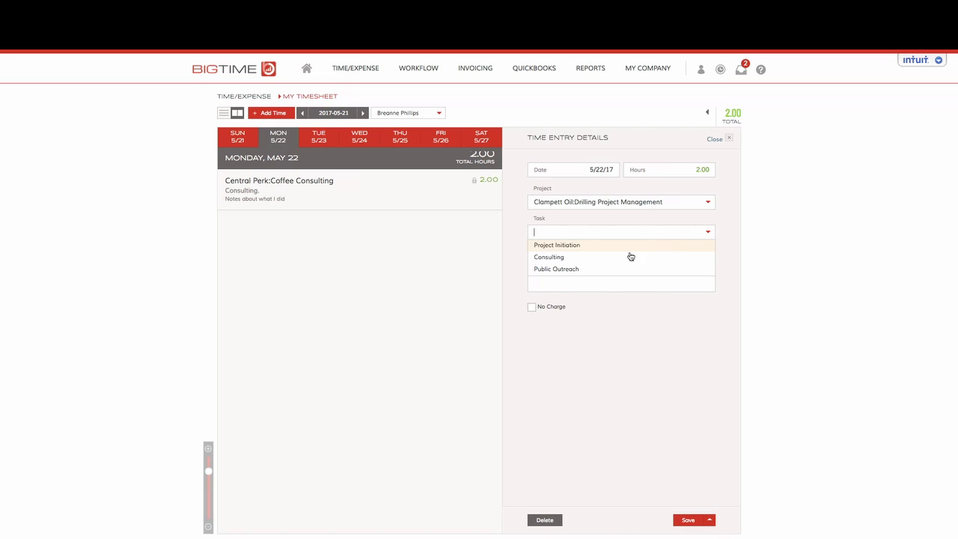
pyautogui.click(565, 259)
pyautogui.click(571, 271)
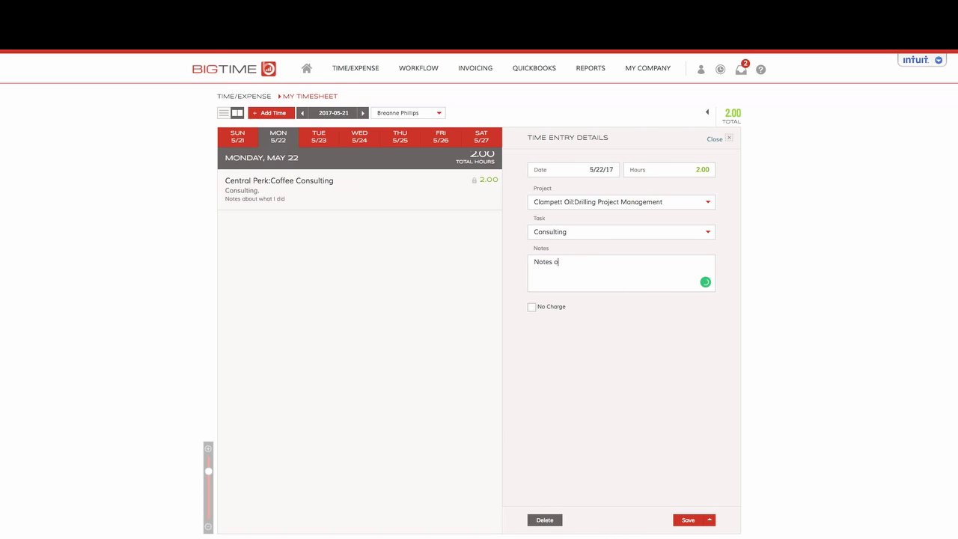
pyautogui.write('Notes on what I did')
pyautogui.click(689, 519)
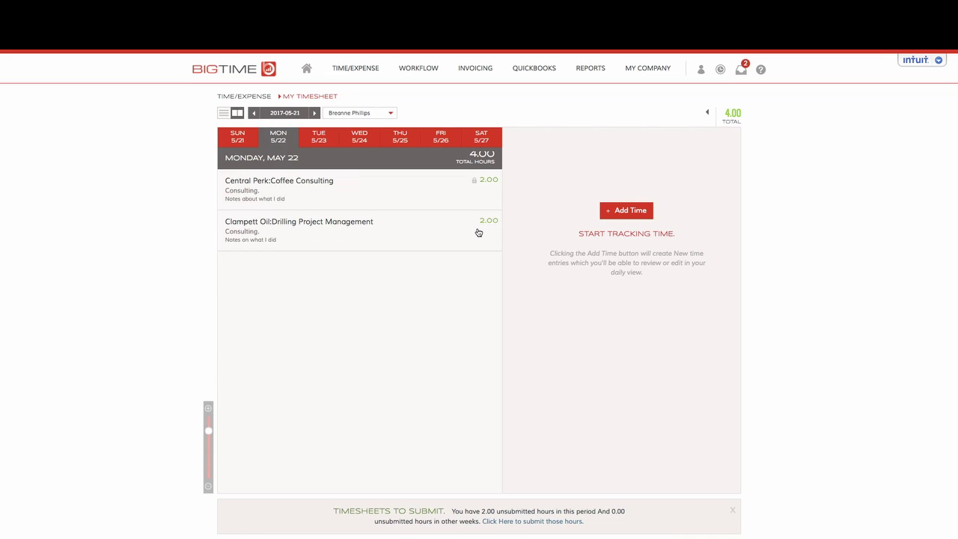
# - Change the hours of the Clampett Oil entry to 2.50 and save it
pyautogui.click(395, 234)
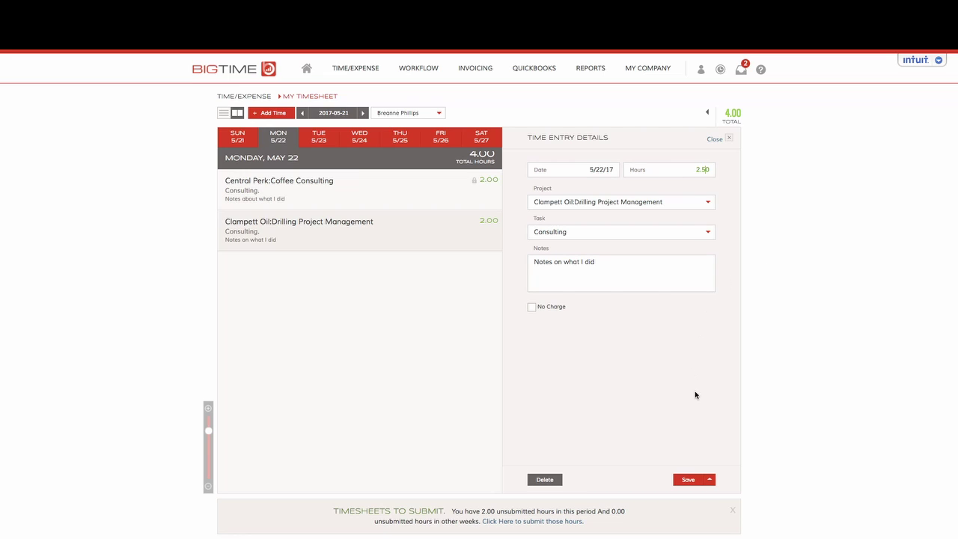
pyautogui.click(688, 479)
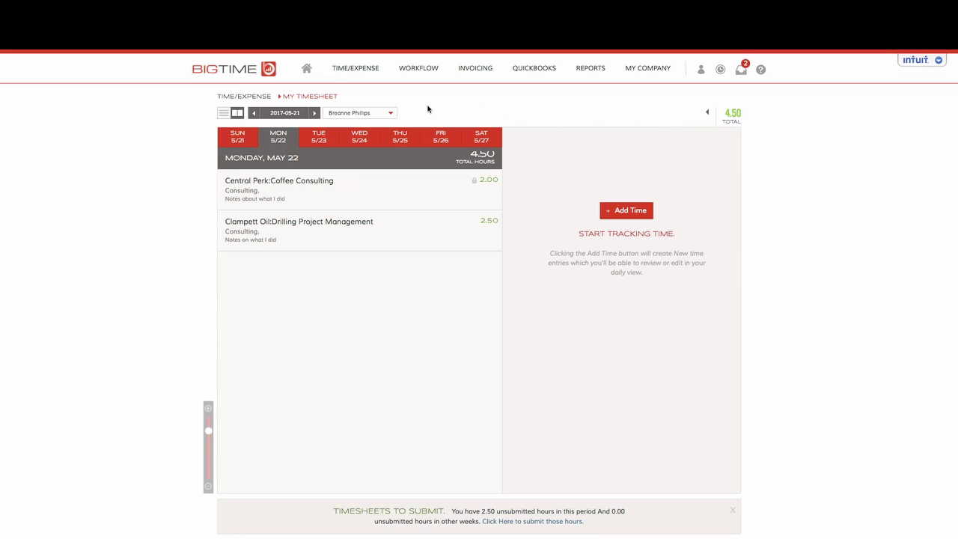
# - Switch to another staff member's timesheet and start a 4-hour entry for 5/22/17 on the project Gringotts:Staff Consulting
pyautogui.click(392, 114)
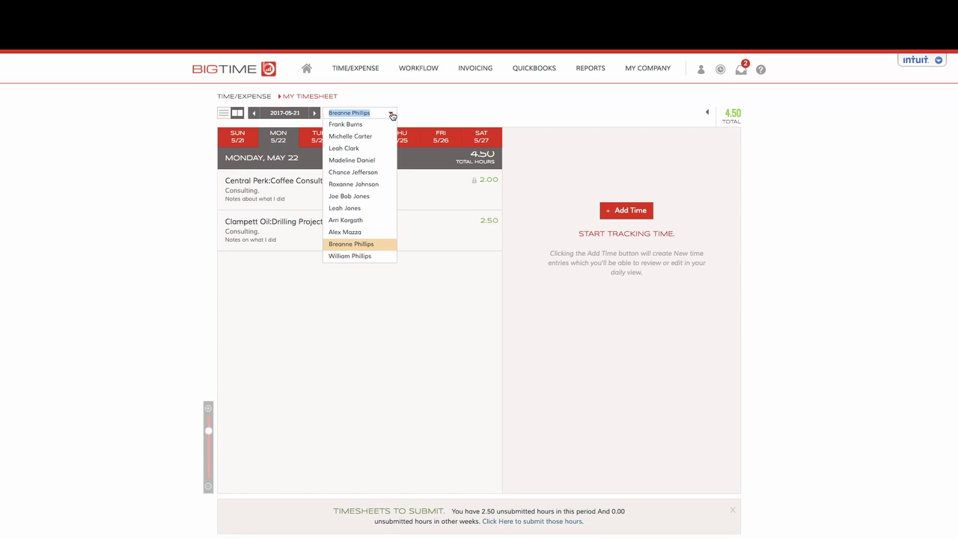
pyautogui.click(368, 161)
pyautogui.click(617, 210)
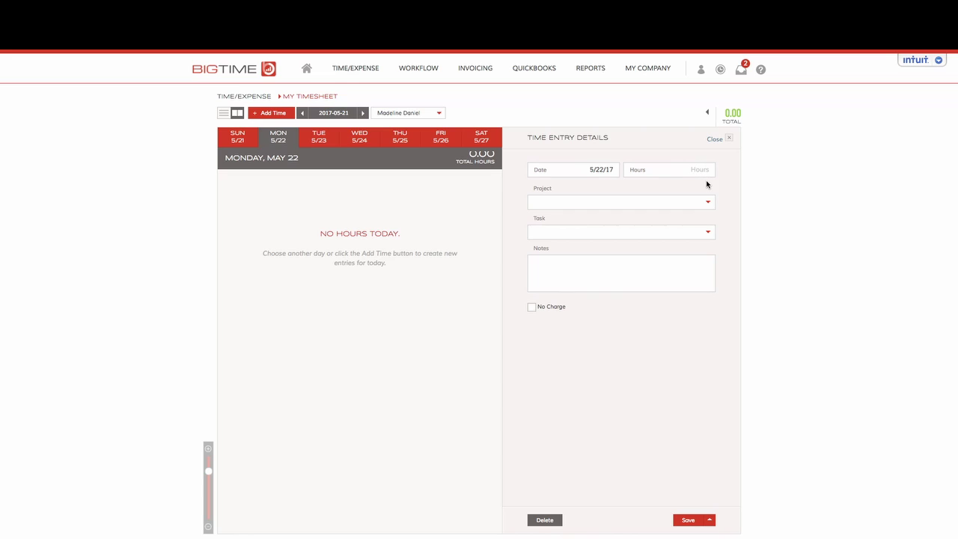
pyautogui.write('4')
pyautogui.click(707, 204)
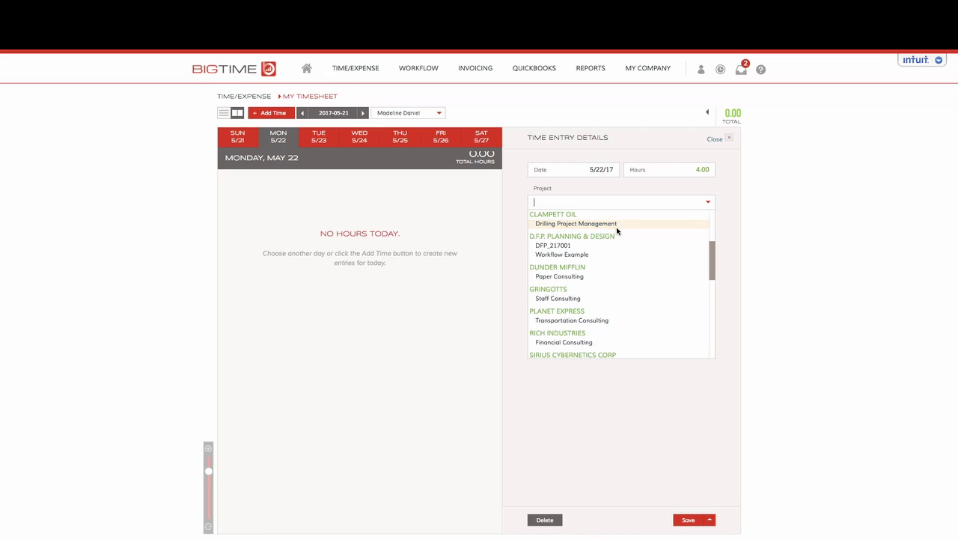
pyautogui.click(574, 298)
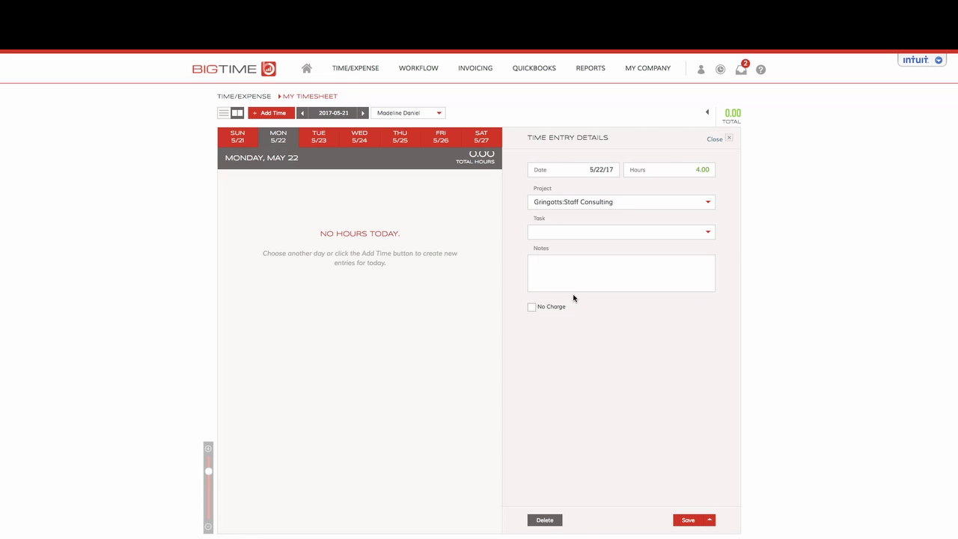
# - Set the Gringotts entry's task to Consulting, add the note "Notes on what she did" and save it
pyautogui.click(710, 234)
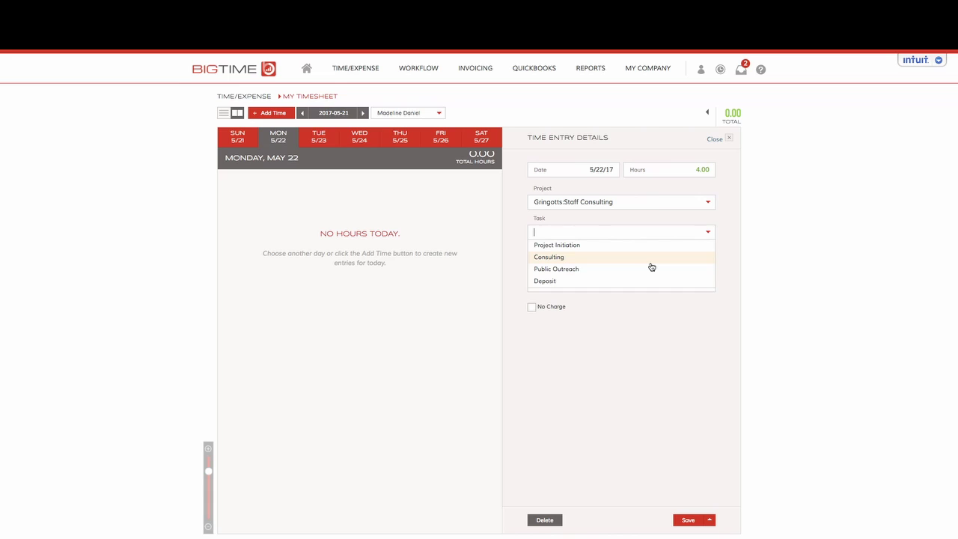
pyautogui.click(594, 262)
pyautogui.click(584, 278)
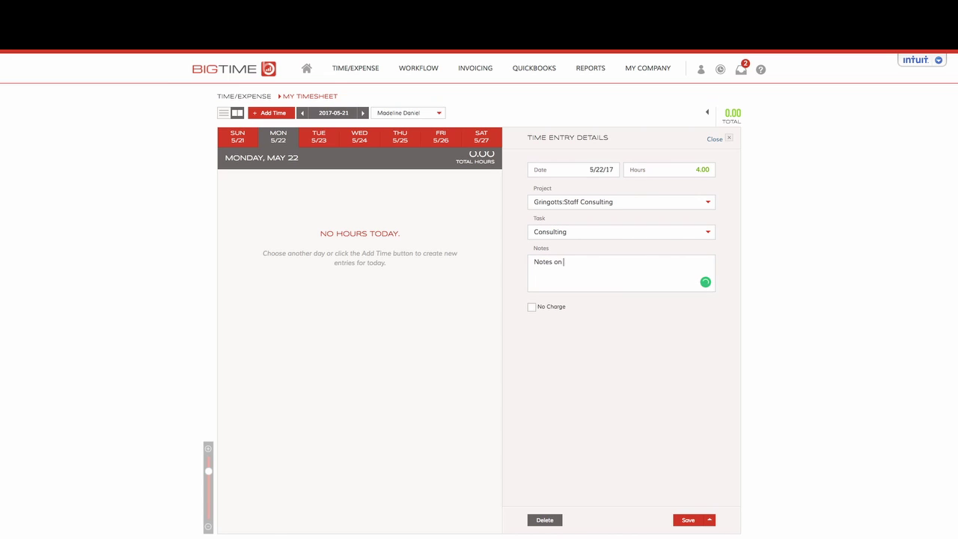
pyautogui.write('Notes on what she did')
pyautogui.click(687, 519)
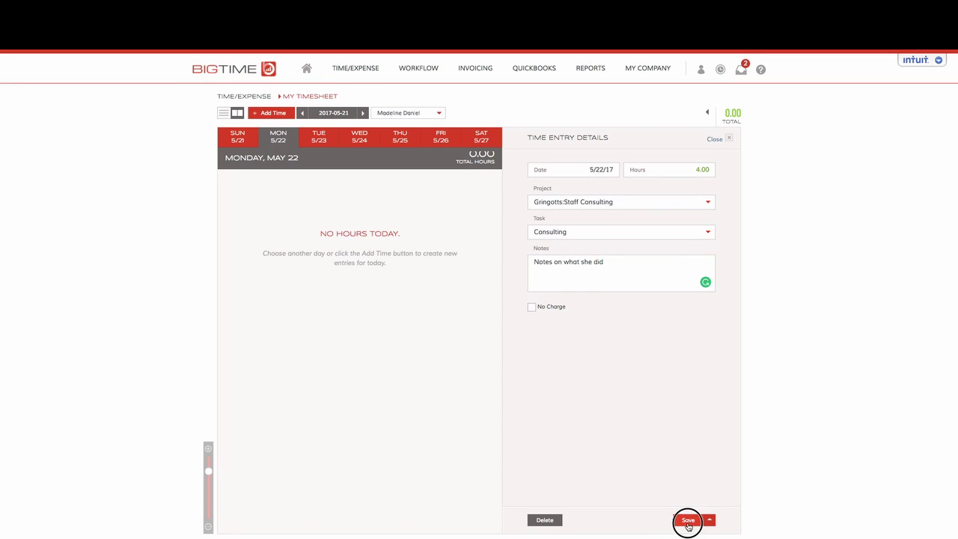